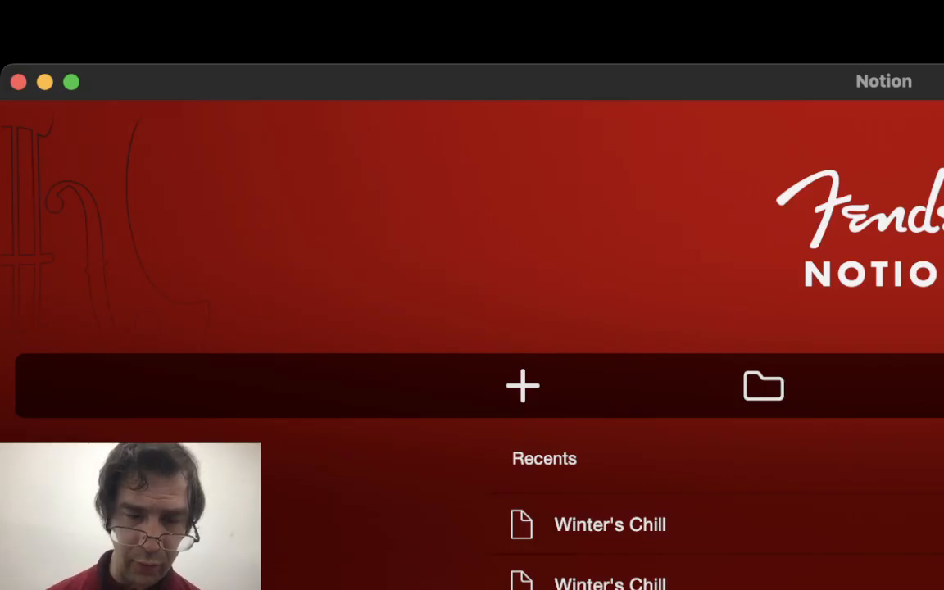
Step: Create a new empty piano score from the instrument chooser, keeping the suggested file name
left_click(522, 386)
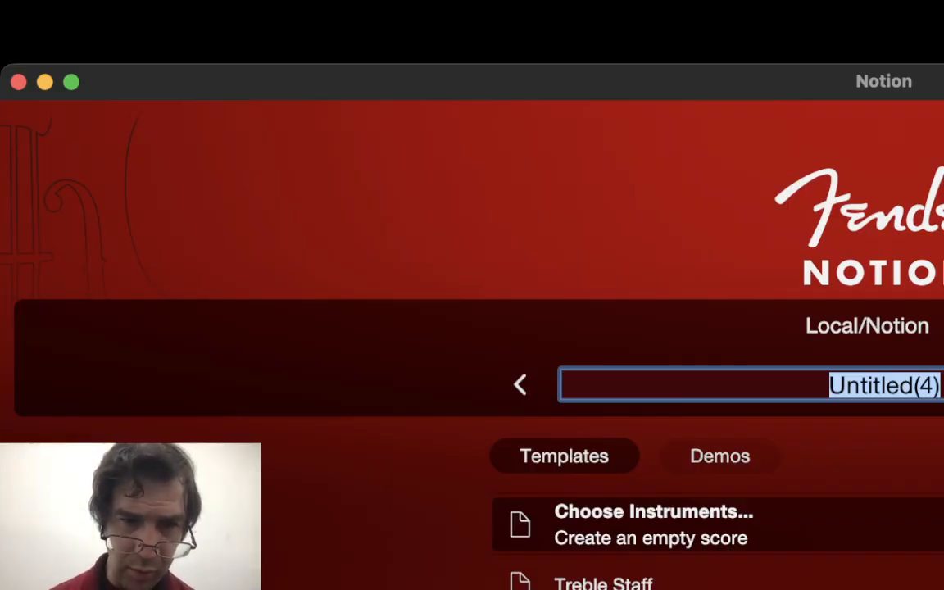
left_click(653, 525)
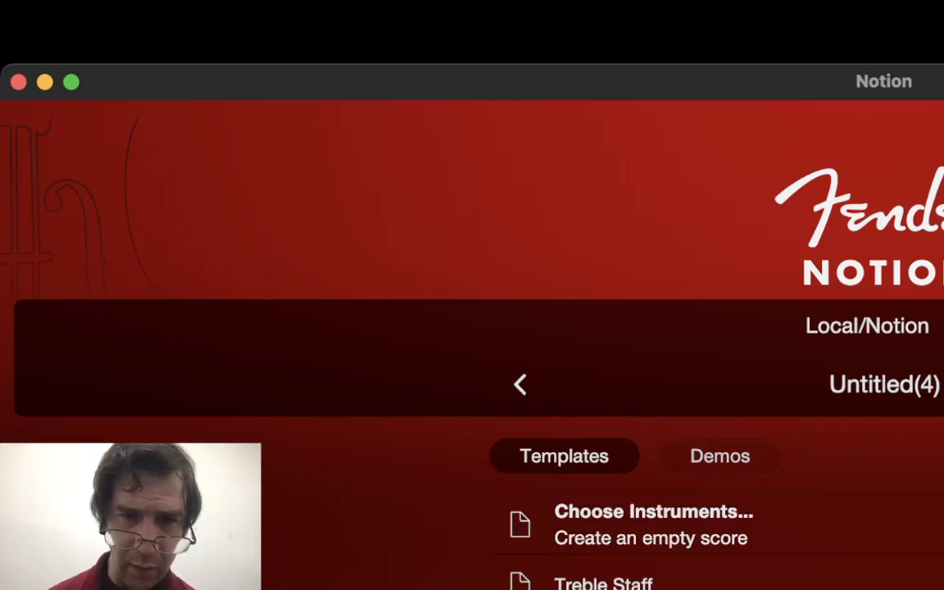
key("Down")
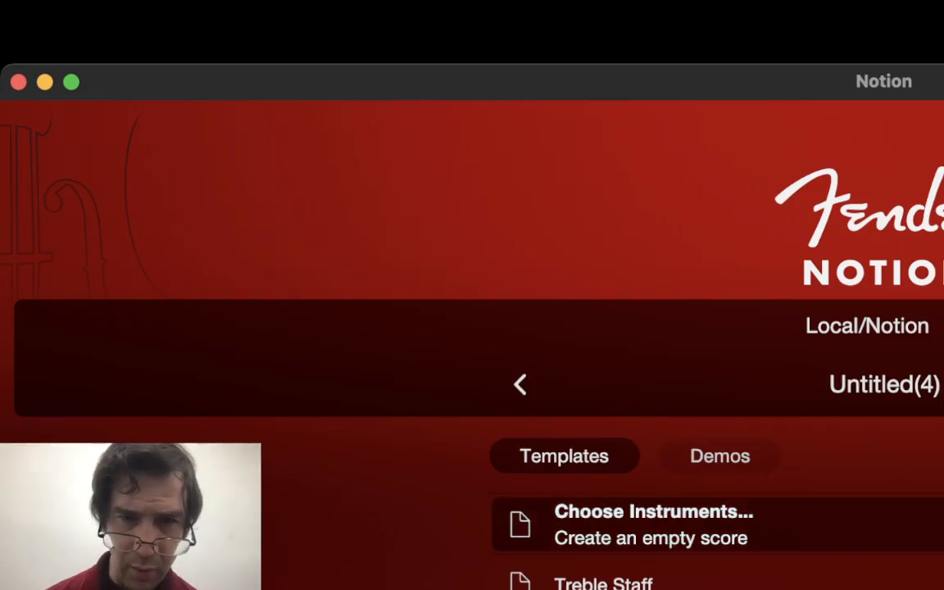
key("Return")
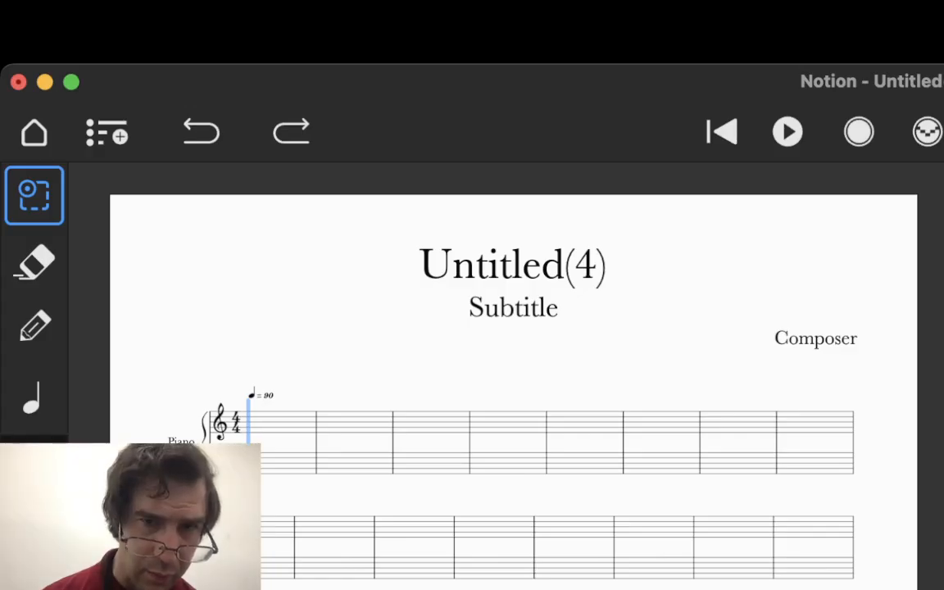
Step: Enter quarter notes A, B, C, A in the treble staff's first measure and B, C in the second
key("q")
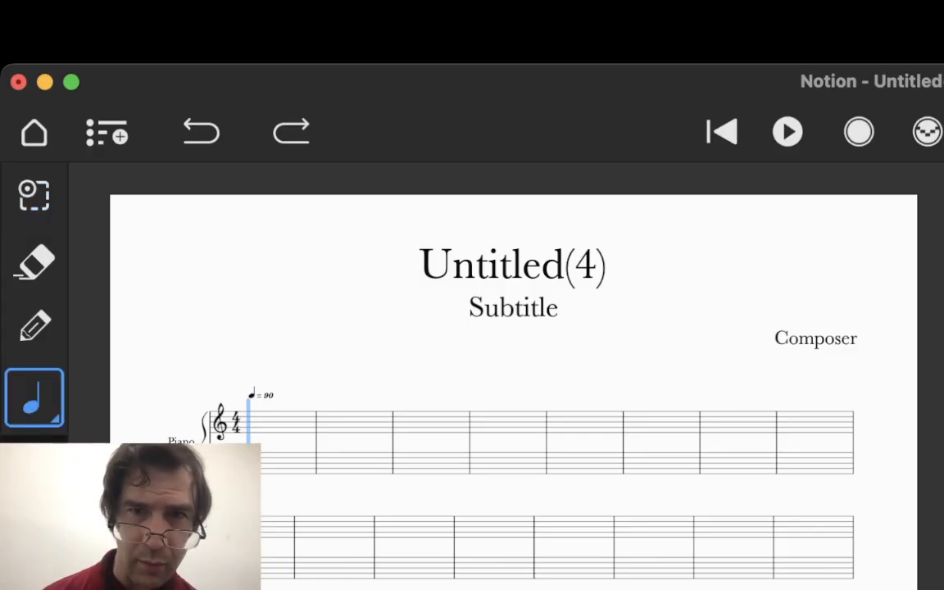
key("Escape")
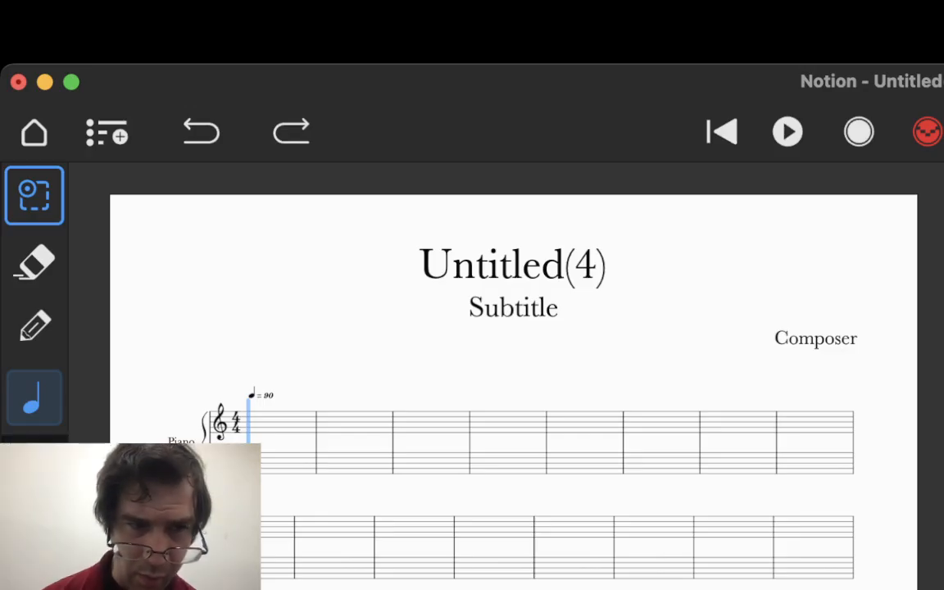
key("a")
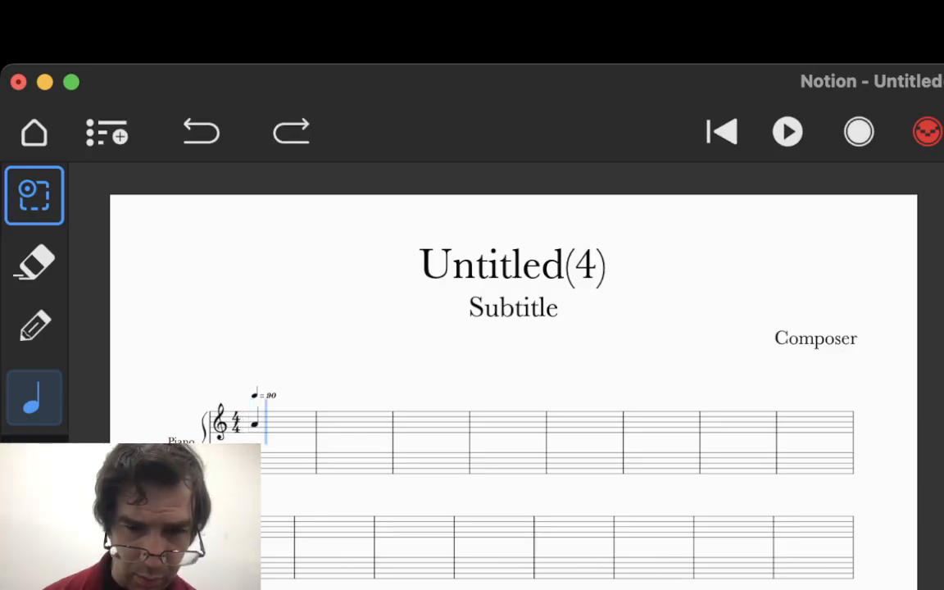
key("b")
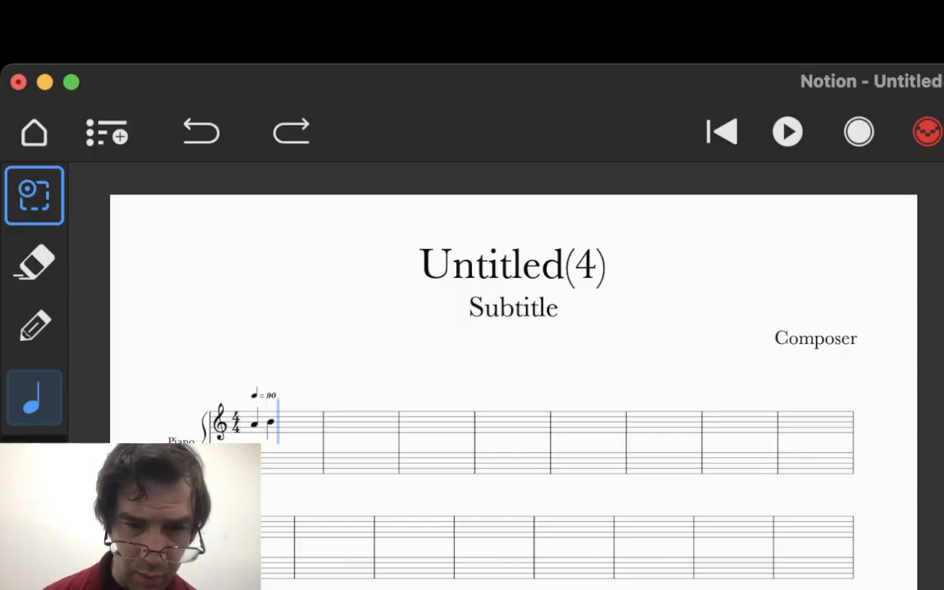
key("c")
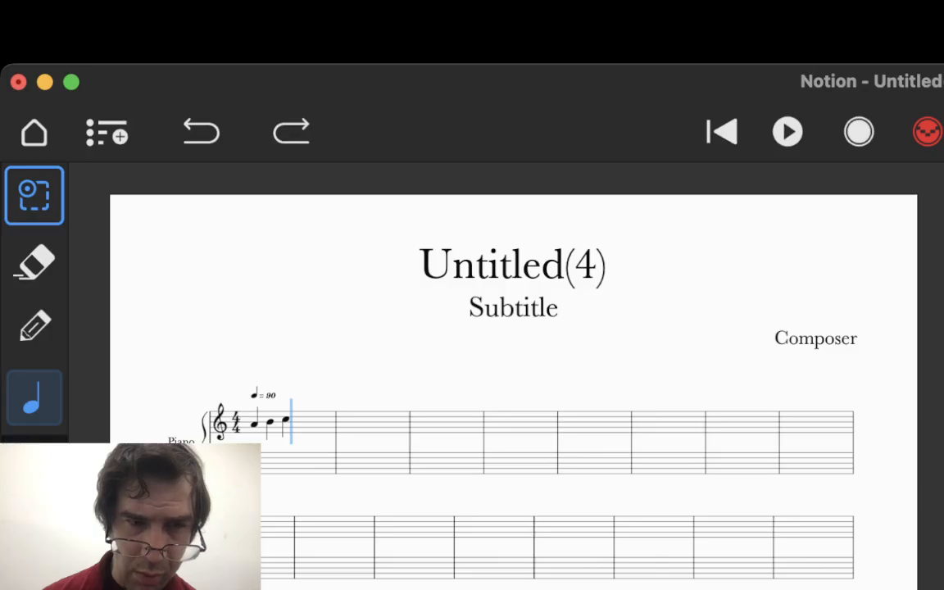
key("a")
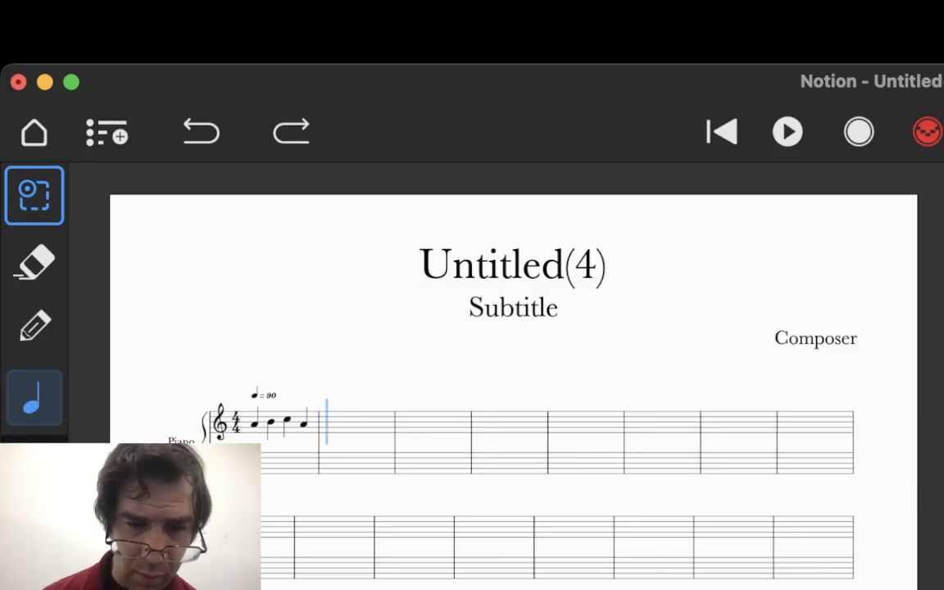
key("a")
key("c")
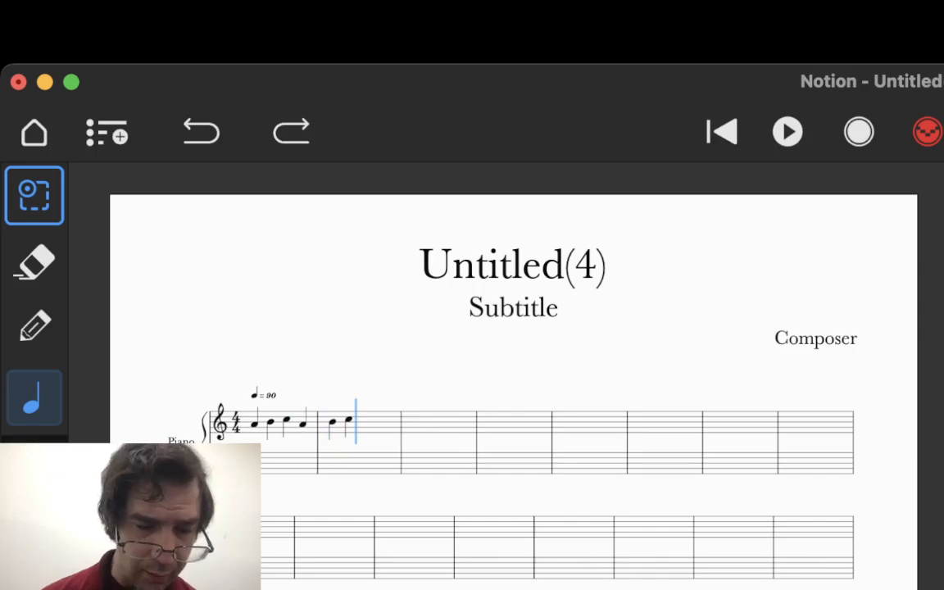
Step: Set the note duration to half and delete the quarter note C from the second measure
key("4")
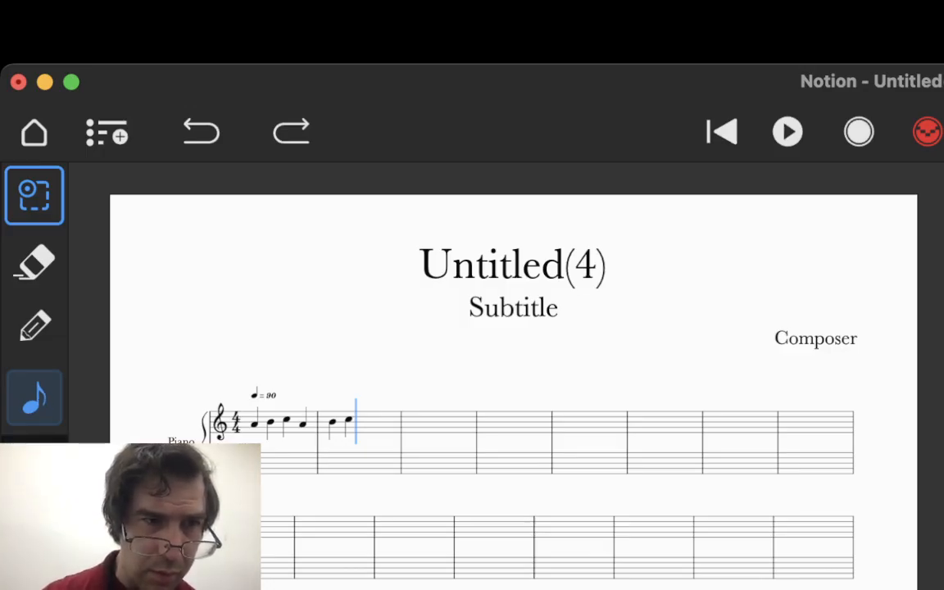
key("6")
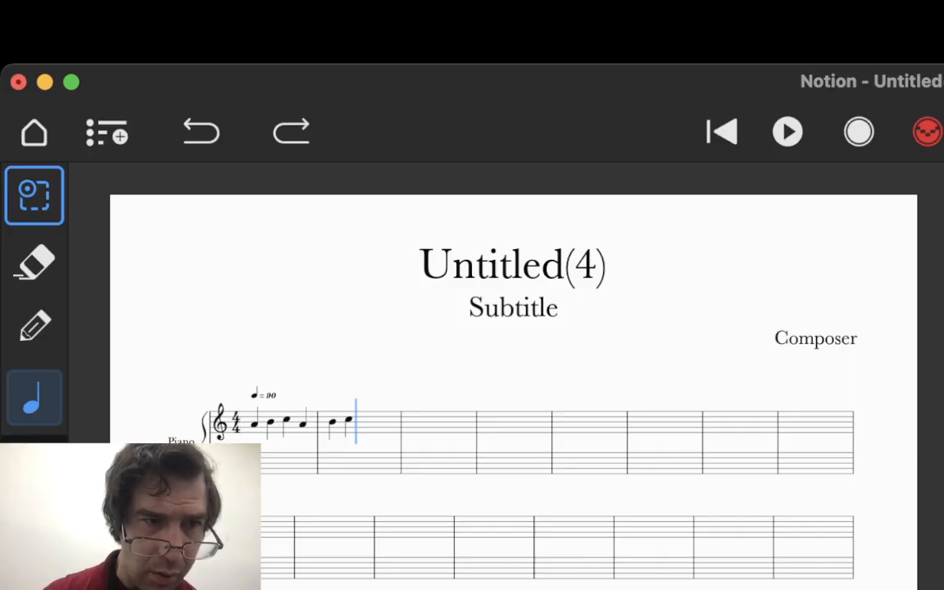
key("6")
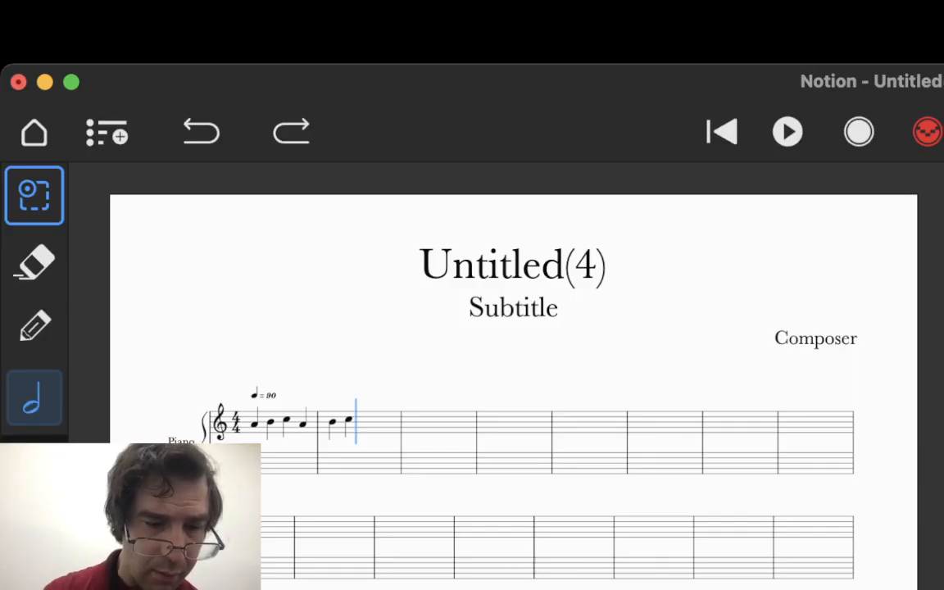
key("7")
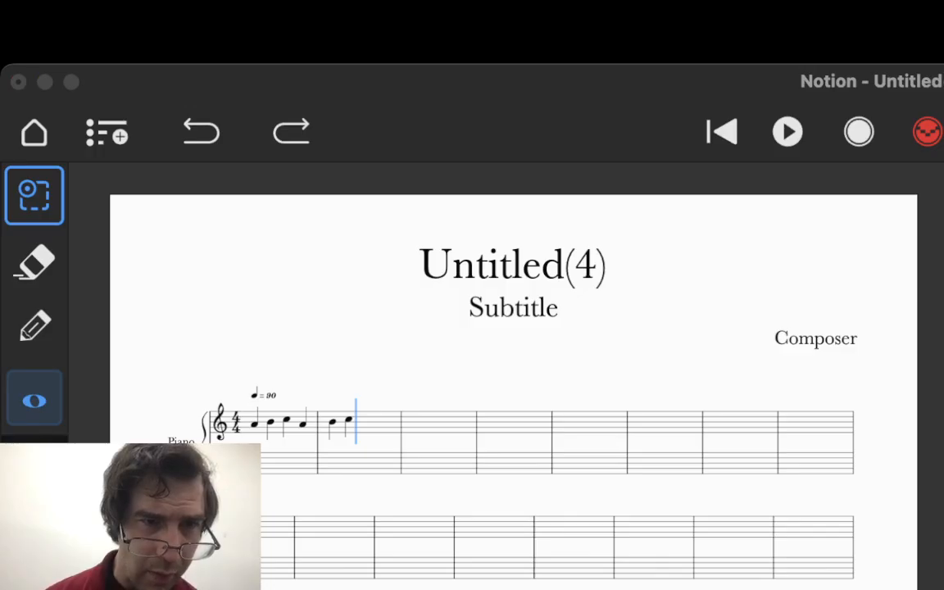
key("h")
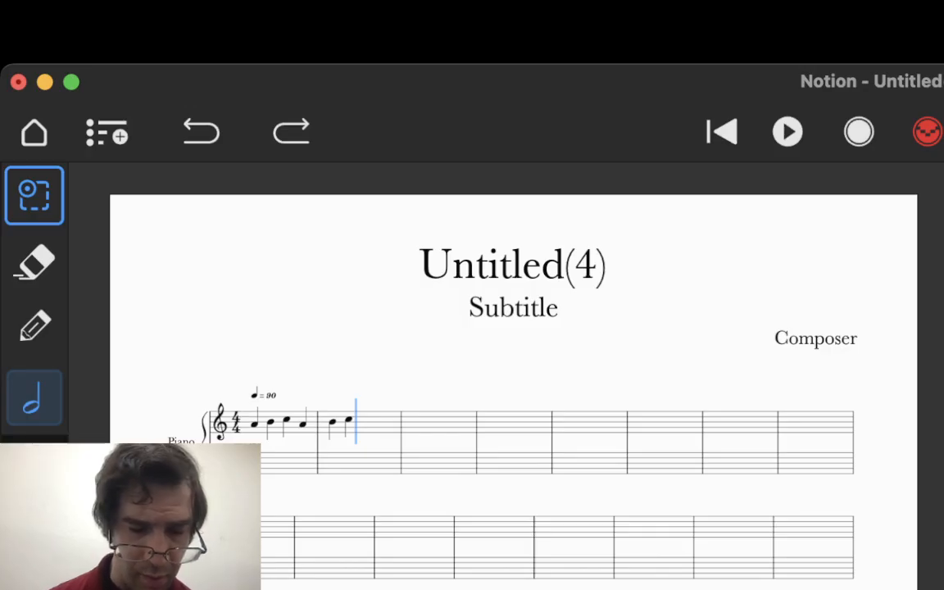
key("b")
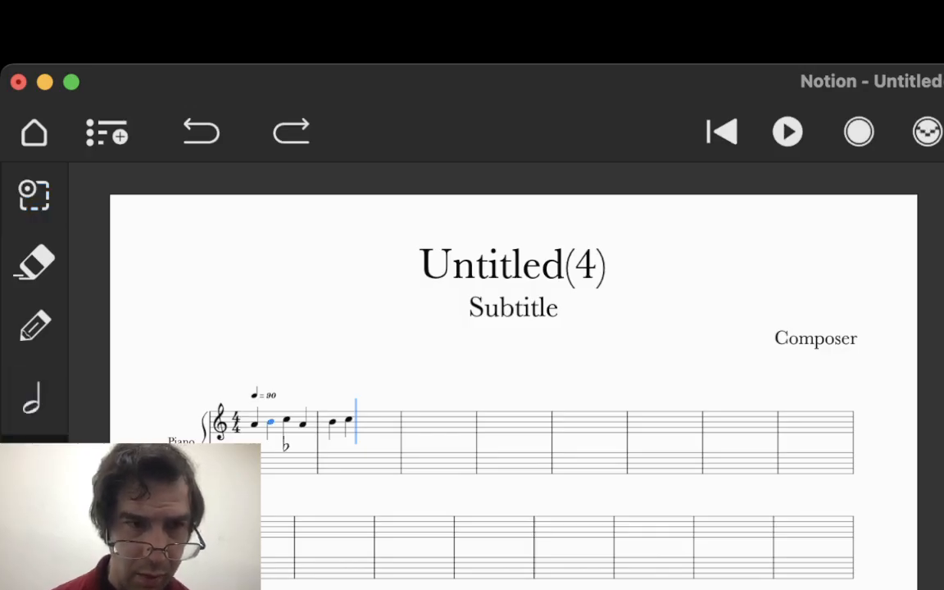
key("BackSpace")
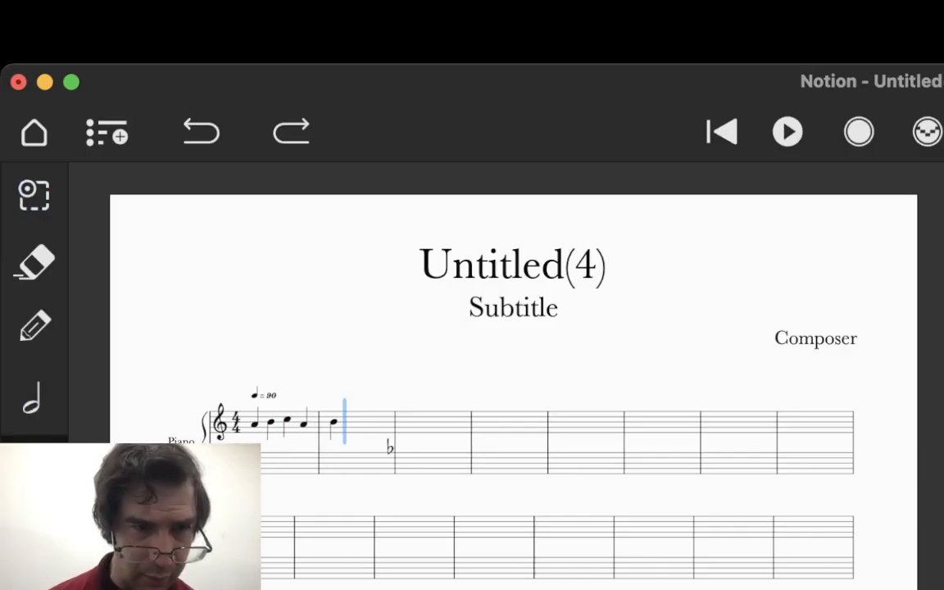
Step: Complete the second treble measure with a half note C followed by a quarter note B
key("super+Tab")
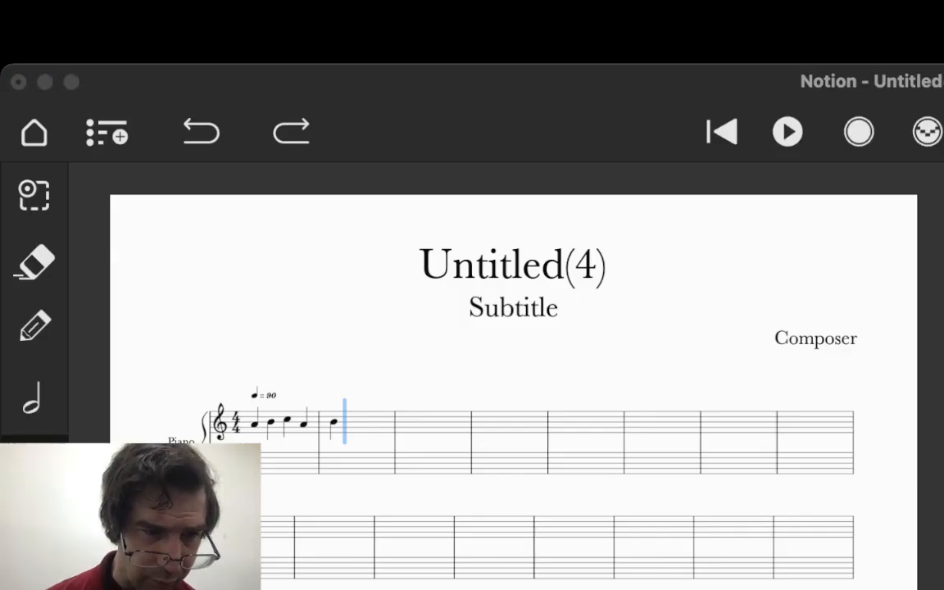
key("super+Tab")
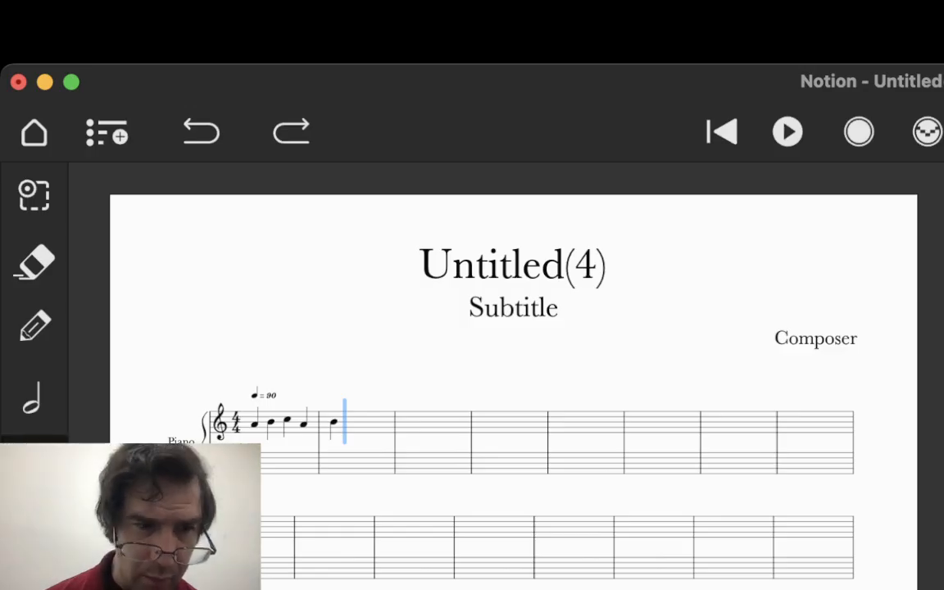
key("e")
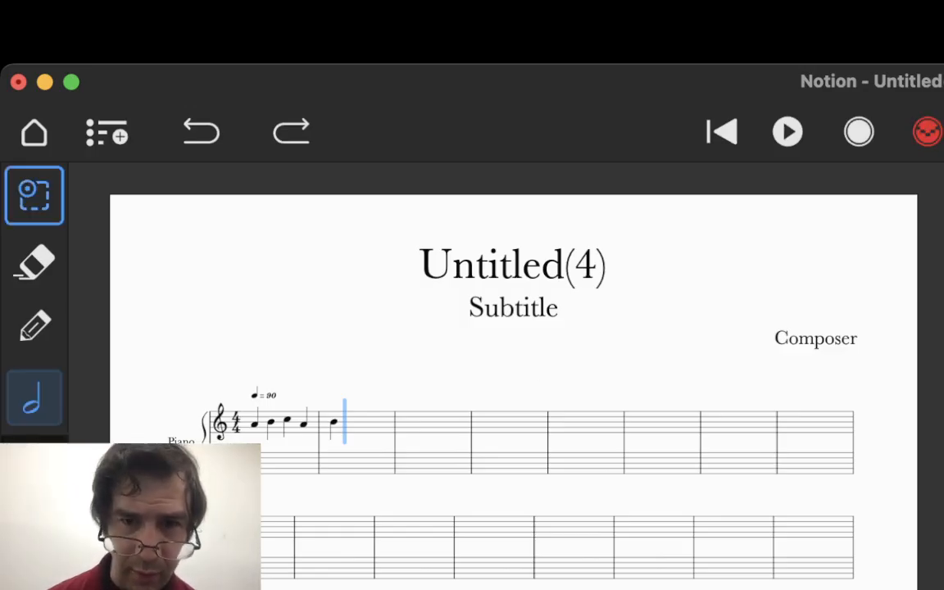
key("c")
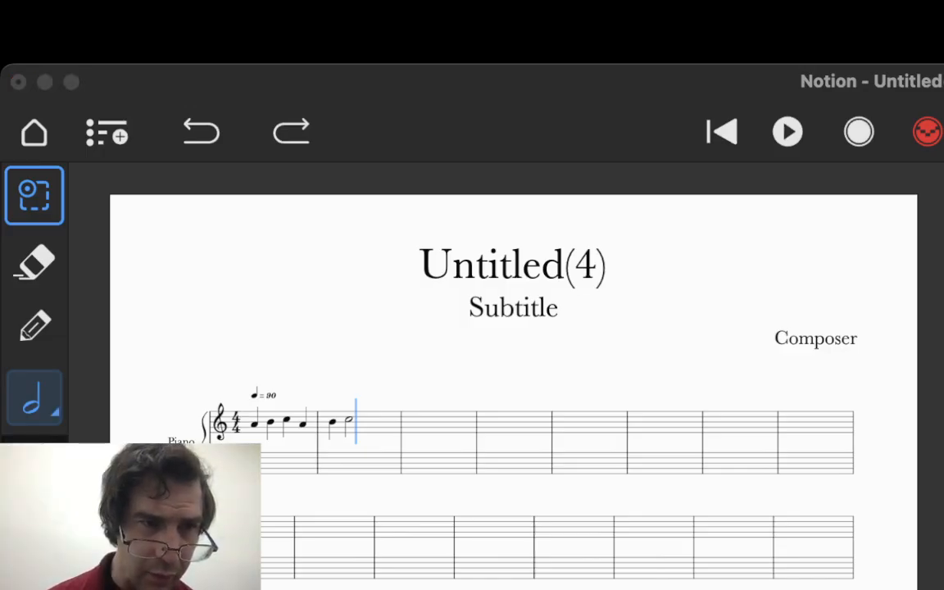
key("q")
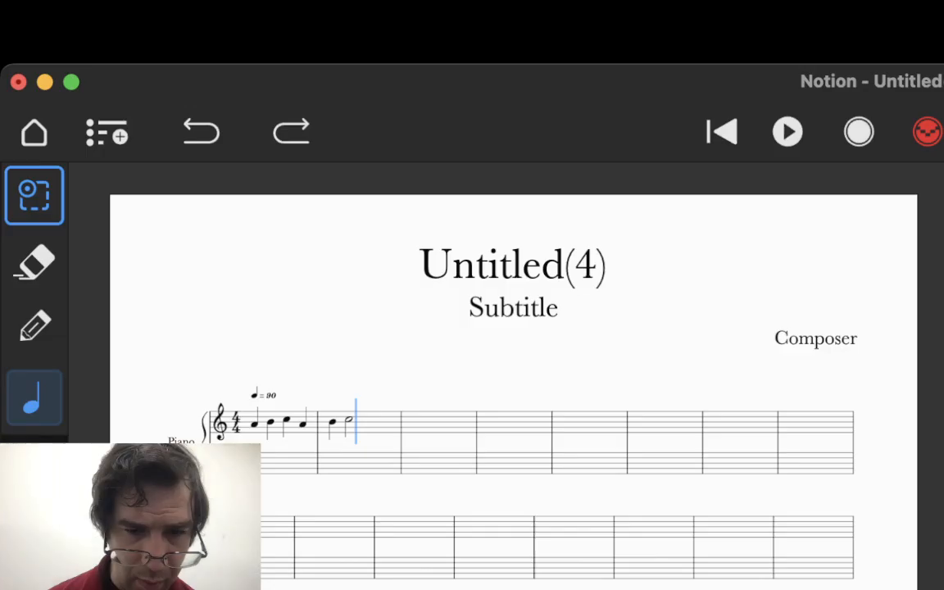
key("b")
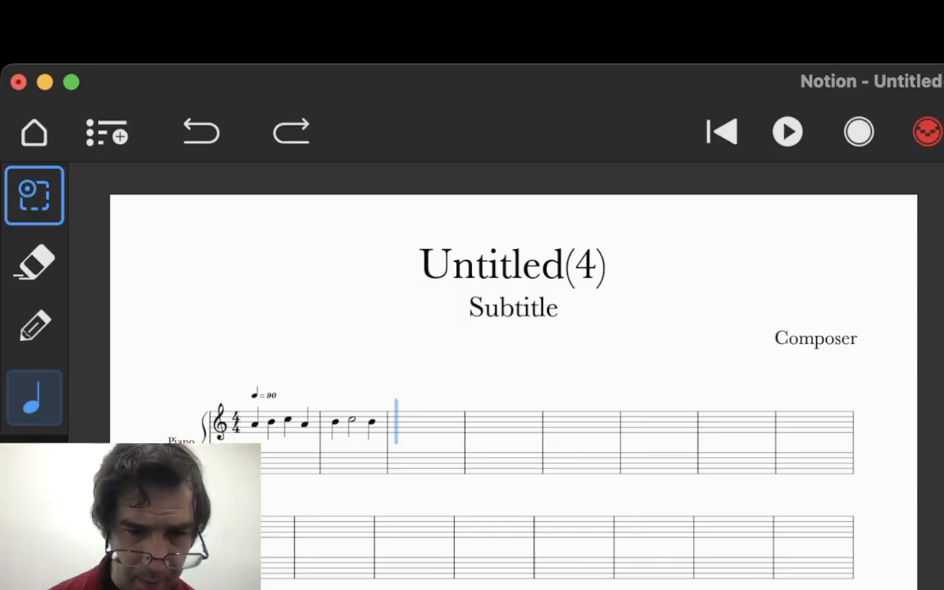
Step: Fill the third treble measure with the quarter notes A, G, E, G
key("b")
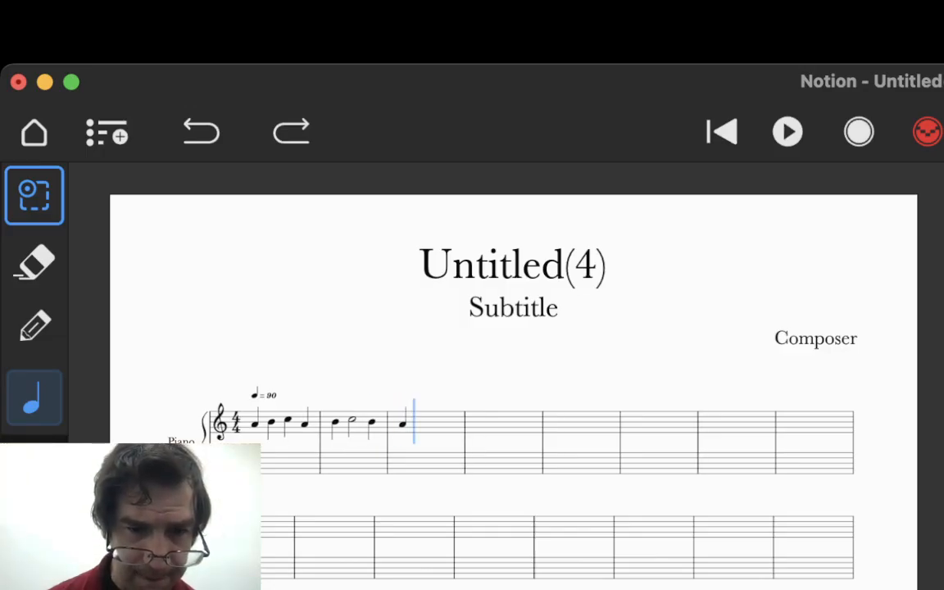
key("b")
key("g")
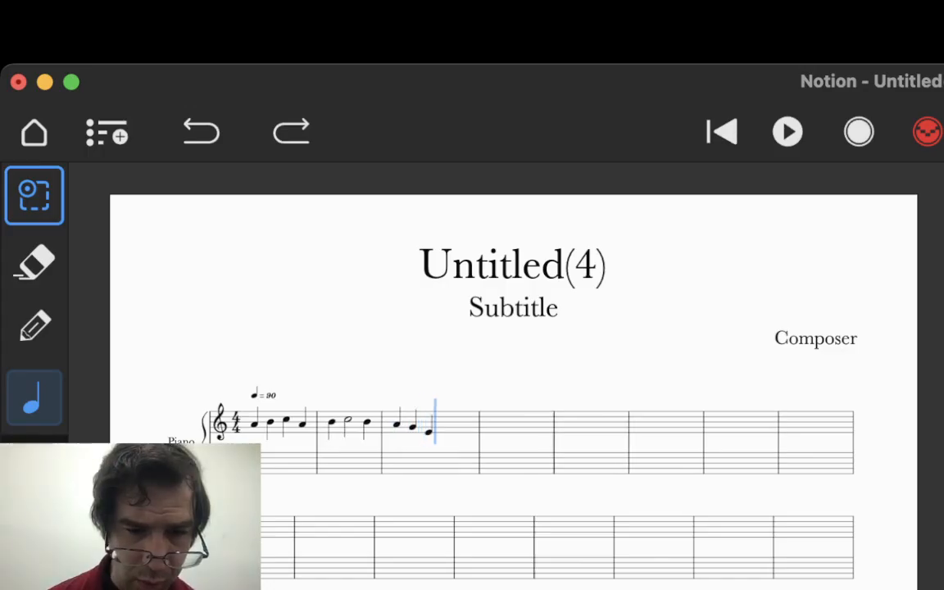
key("b")
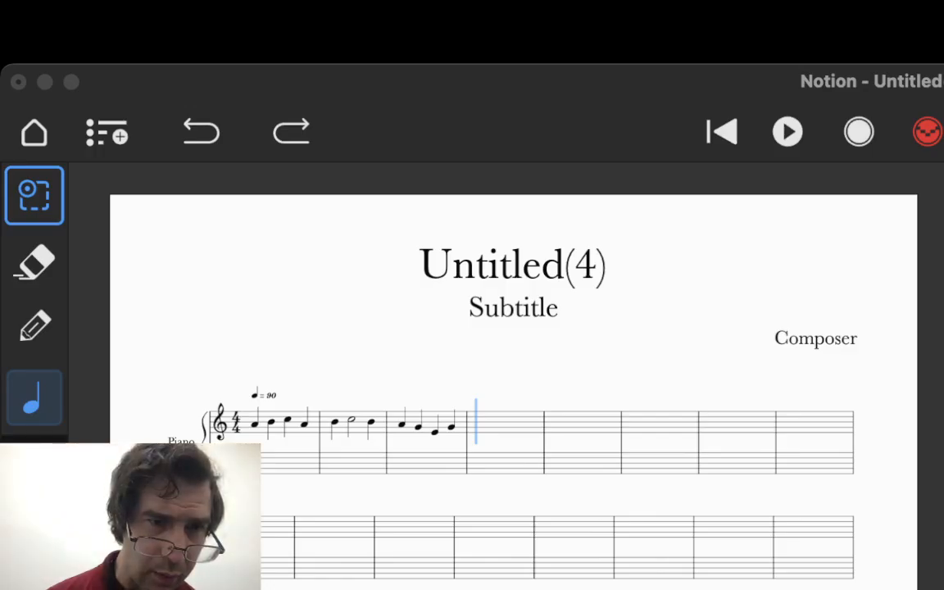
Step: Fill the fourth treble measure with the half notes B and A
key("h")
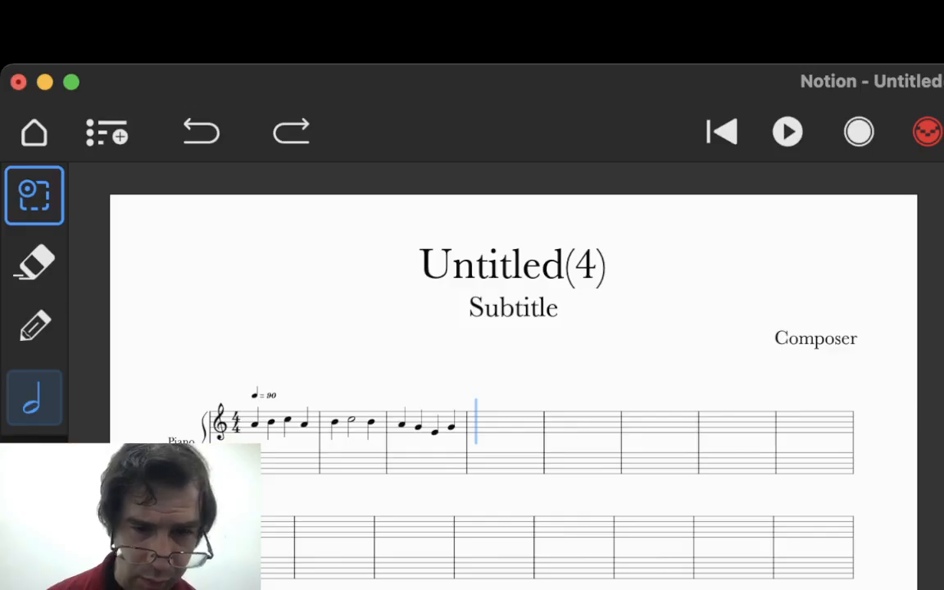
key("shift+b")
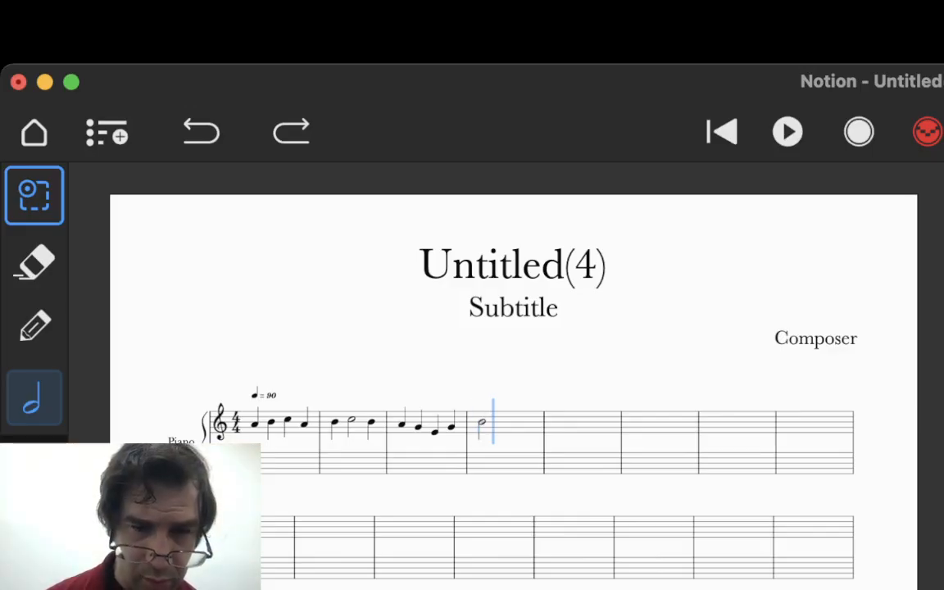
key("shift+a")
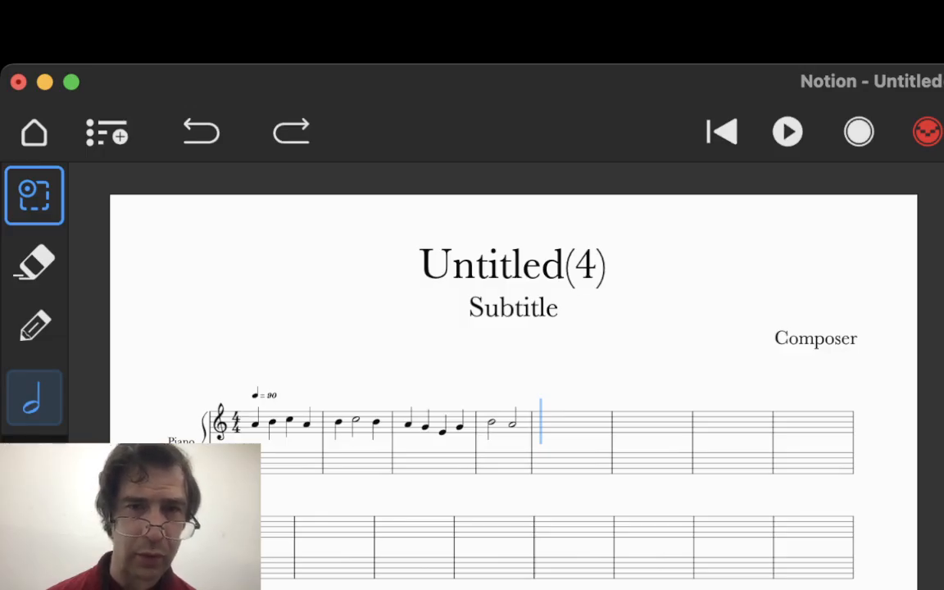
Step: Play back the four-measure melody from the beginning of the score
left_click(722, 132)
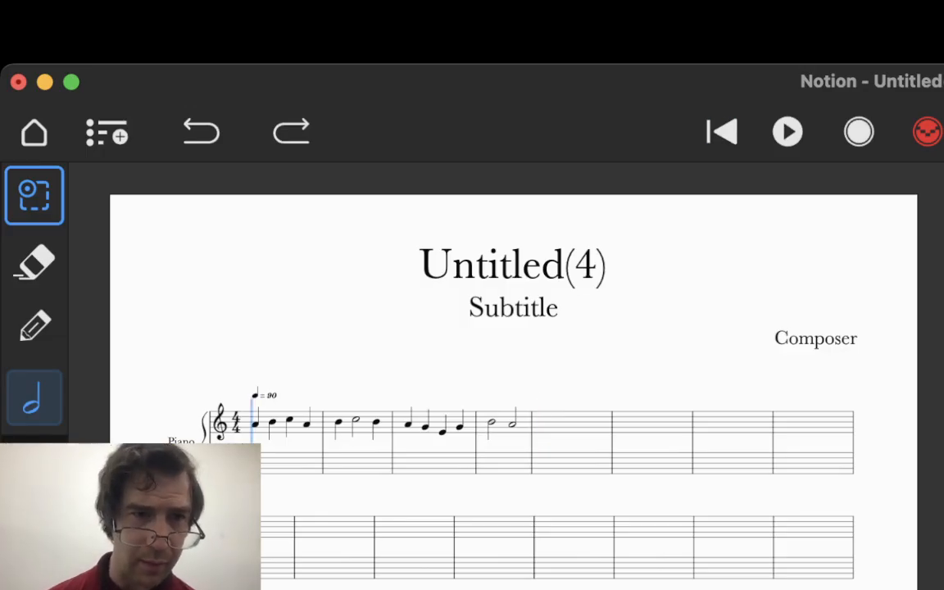
key("space")
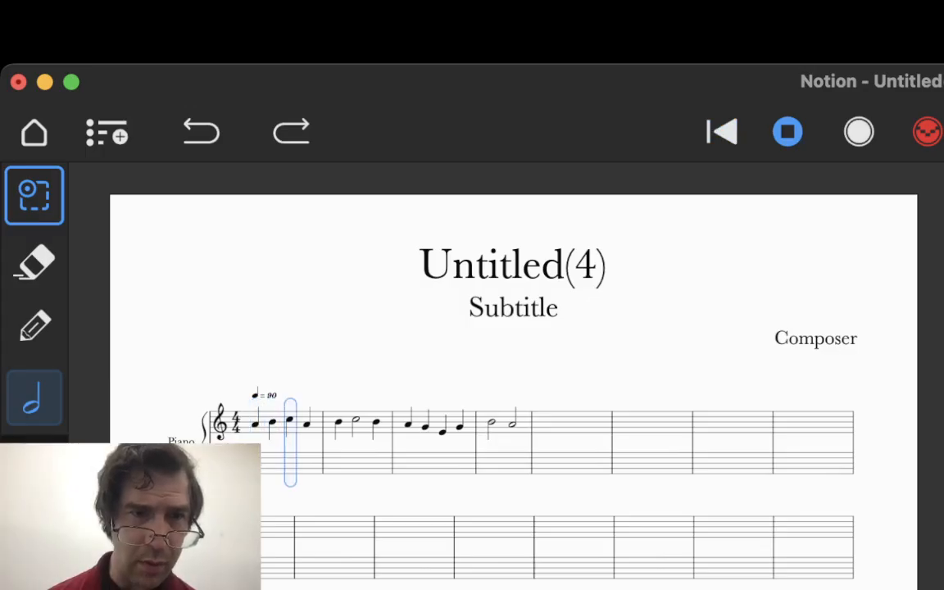